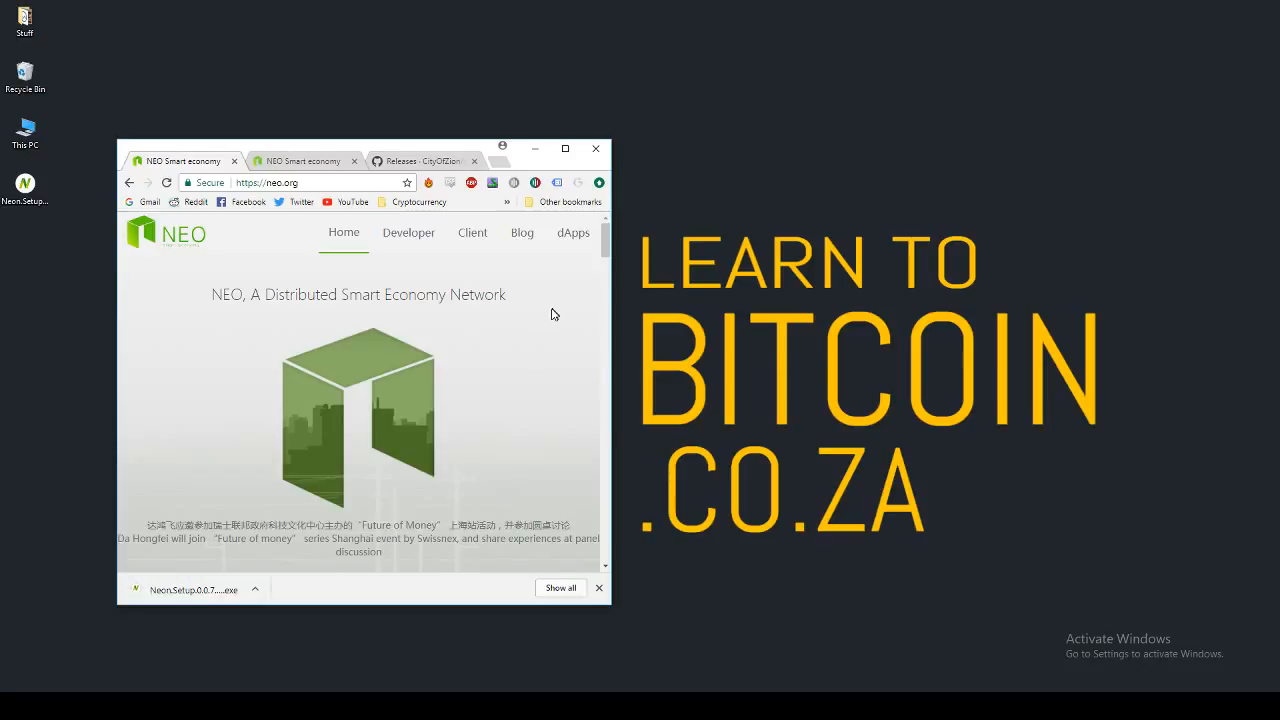
# Step: Maximize Chrome on neo.org and scroll down to the NEO Client section
pyautogui.doubleClick(565, 150)
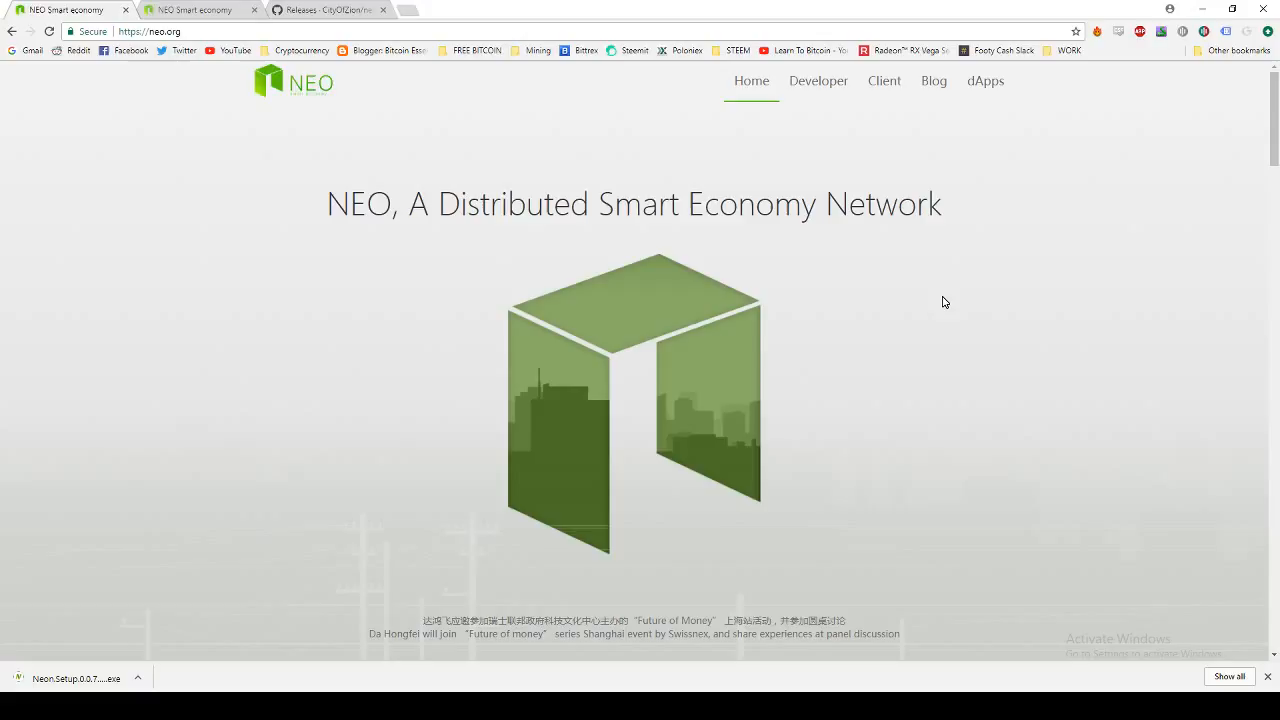
pyautogui.scroll(-1, 944, 301)
pyautogui.scroll(-1, 944, 301)
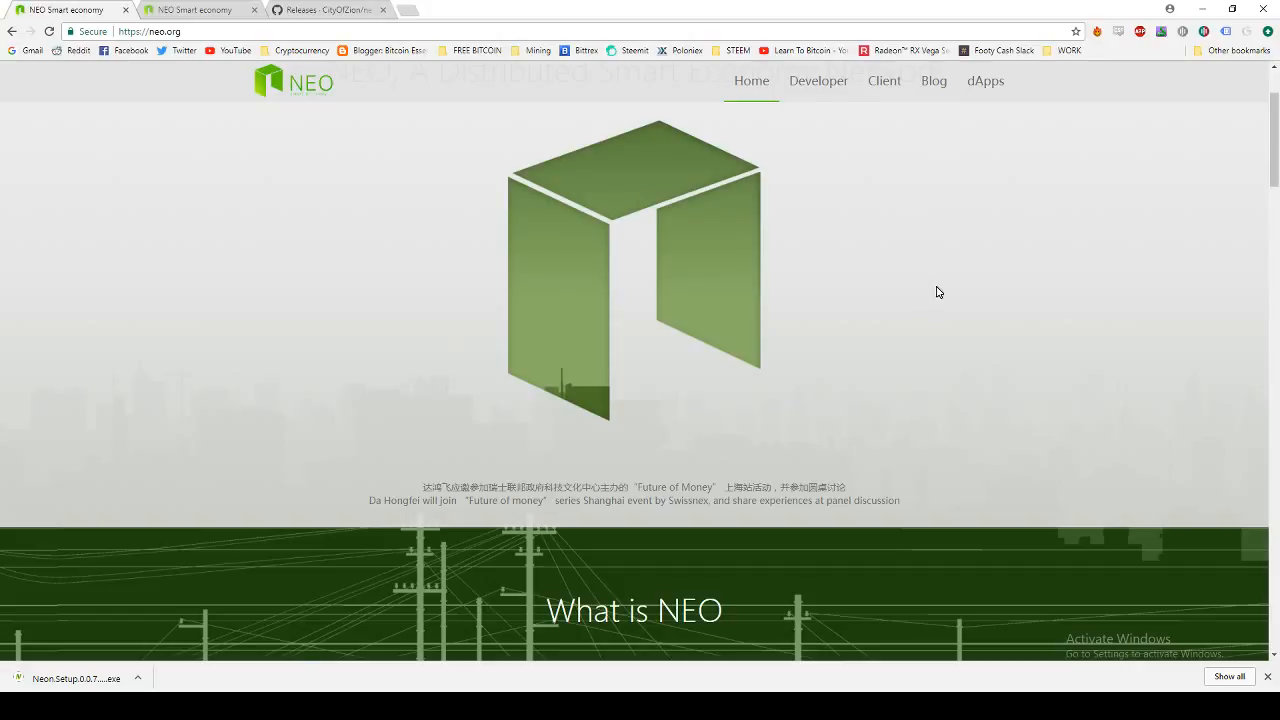
pyautogui.scroll(-4, 938, 292)
pyautogui.scroll(-1, 931, 260)
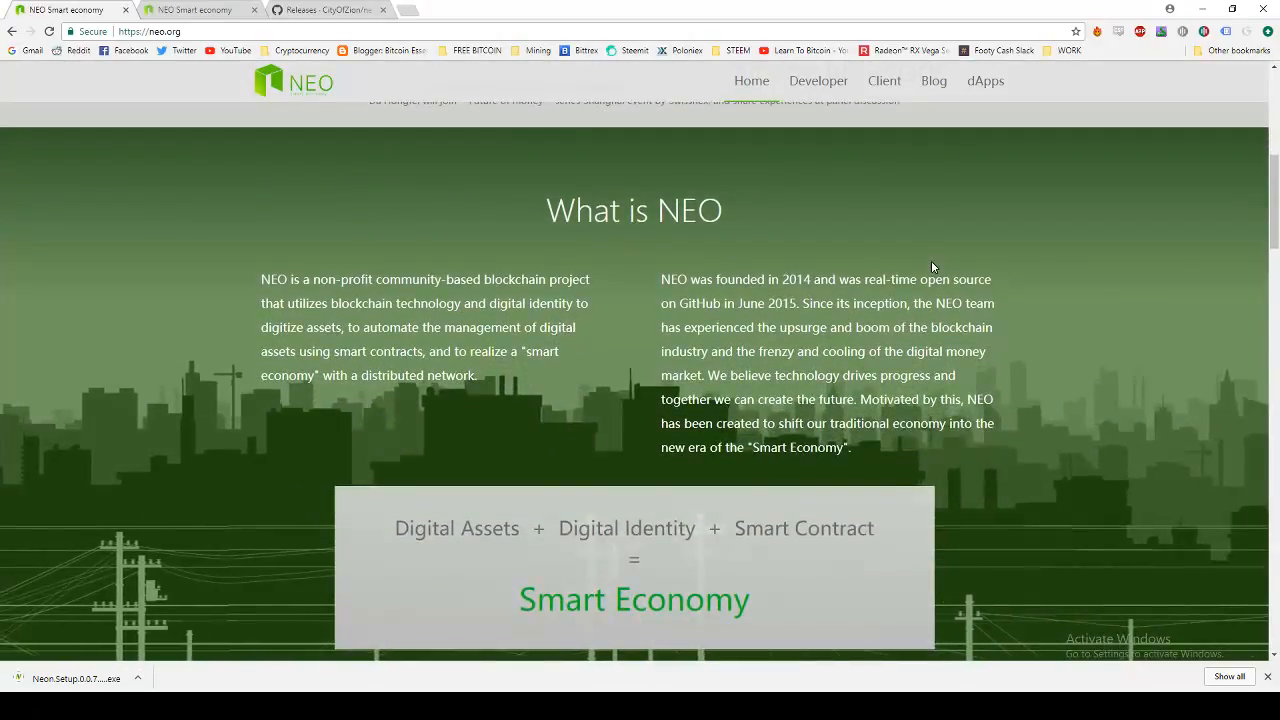
pyautogui.scroll(-1, 931, 260)
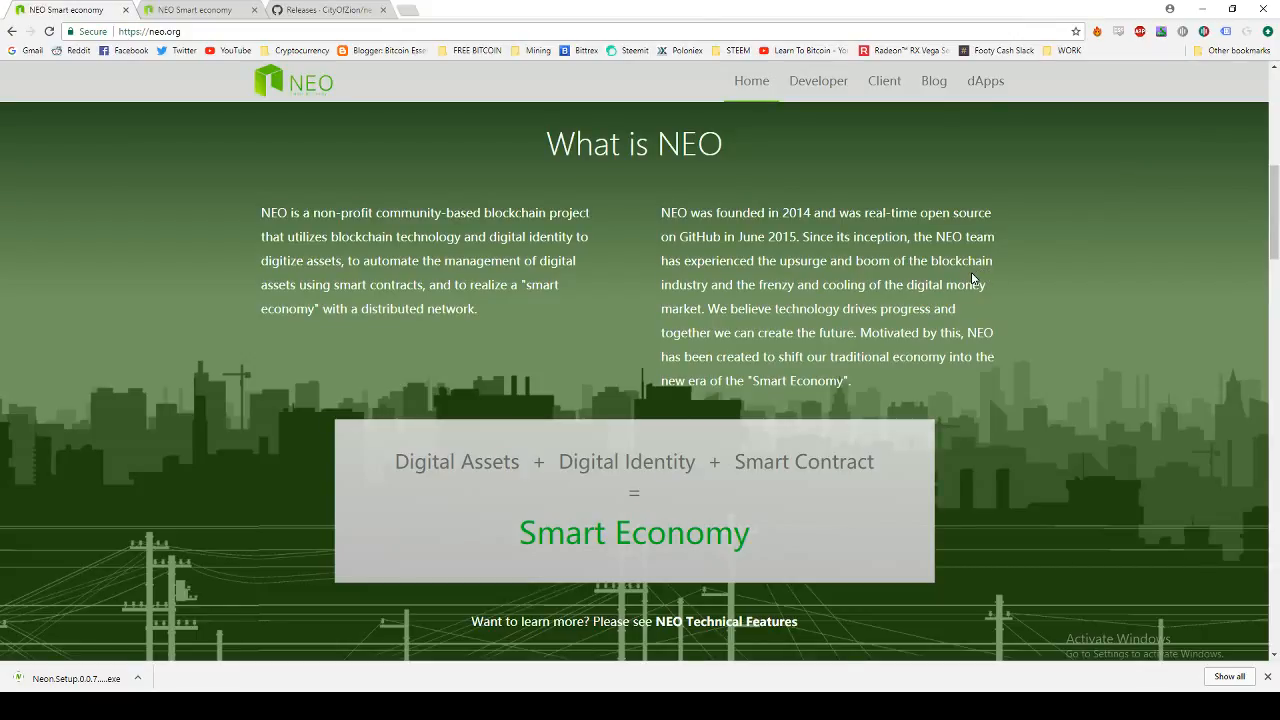
pyautogui.scroll(-1, 971, 272)
pyautogui.scroll(1, 971, 272)
pyautogui.moveTo(147, 32); pyautogui.dragTo(187, 34)
pyautogui.scroll(5, 440, 180)
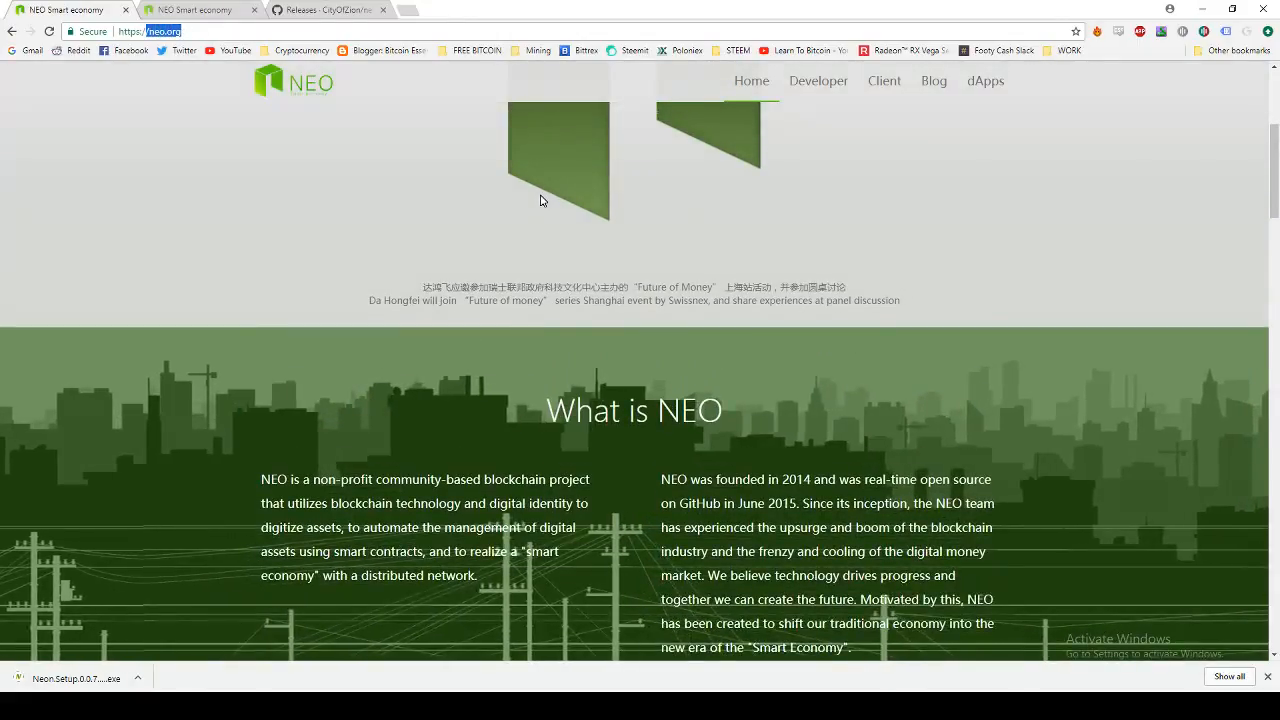
pyautogui.scroll(3, 540, 200)
pyautogui.scroll(2, 540, 200)
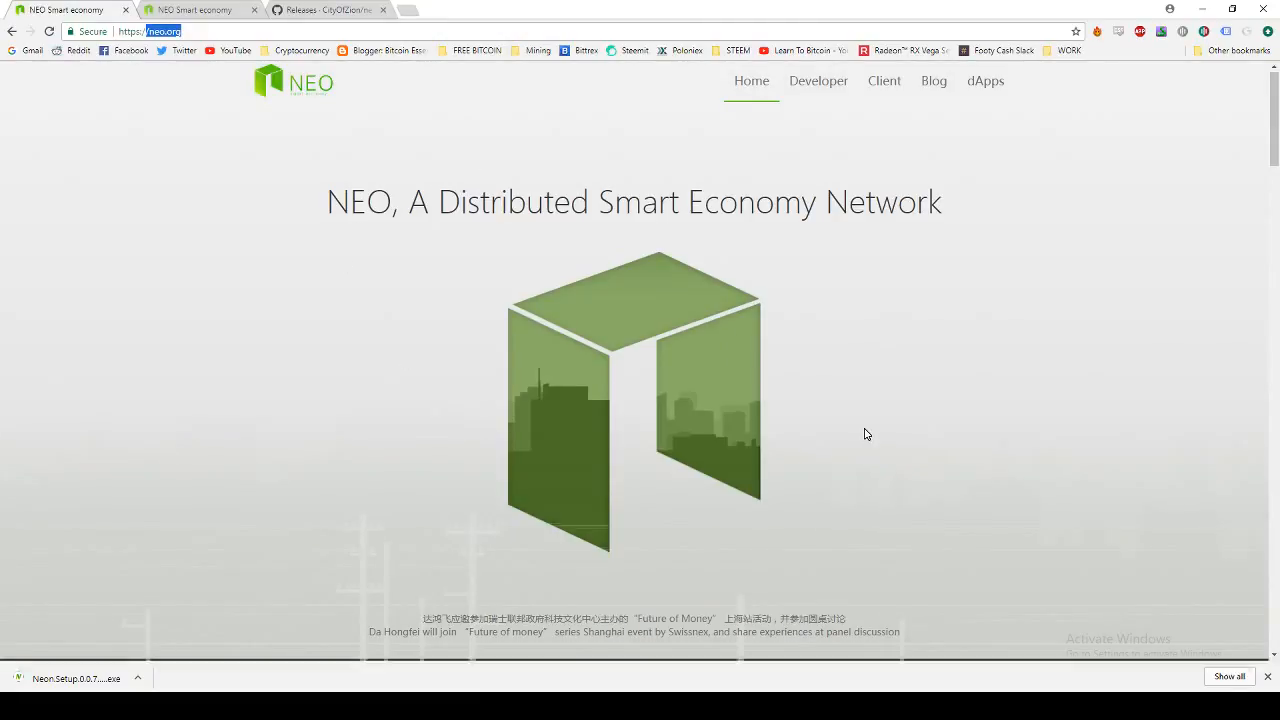
pyautogui.scroll(-5, 863, 432)
pyautogui.scroll(-2, 863, 432)
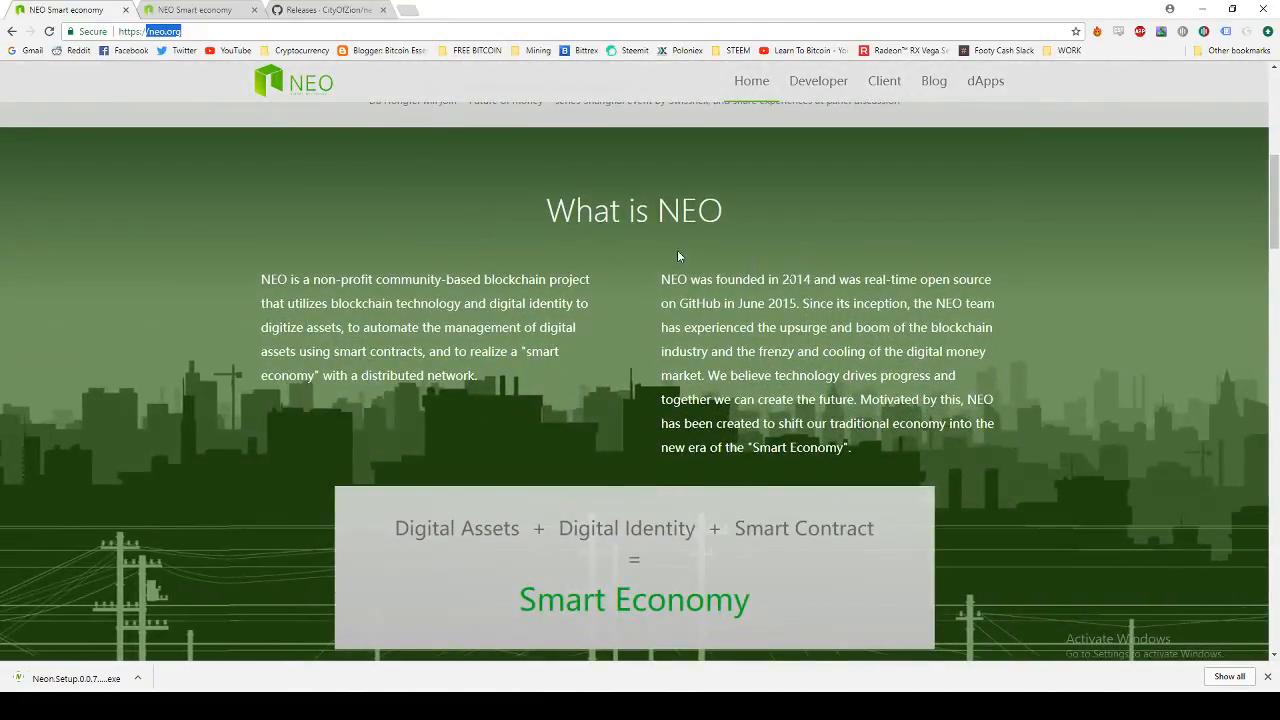
pyautogui.scroll(-3, 813, 480)
pyautogui.scroll(-2, 813, 468)
pyautogui.scroll(-3, 813, 459)
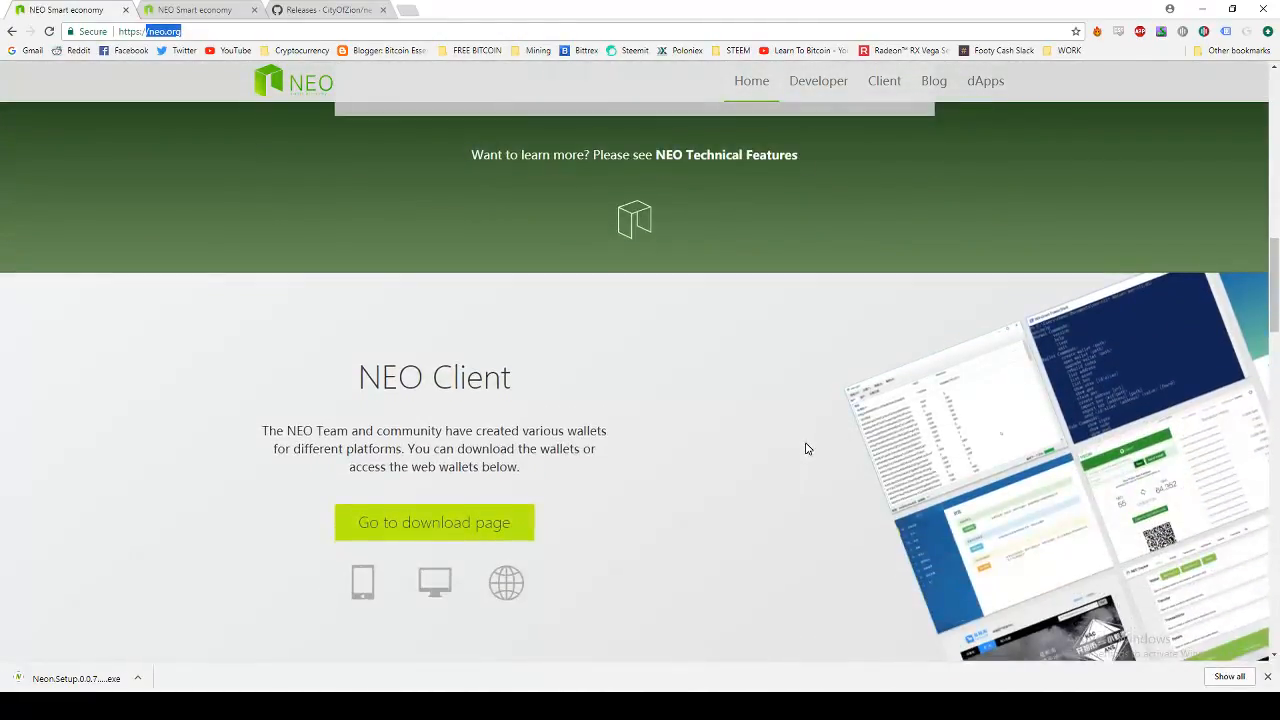
pyautogui.scroll(-3, 800, 445)
pyautogui.moveTo(360, 245); pyautogui.dragTo(520, 262)
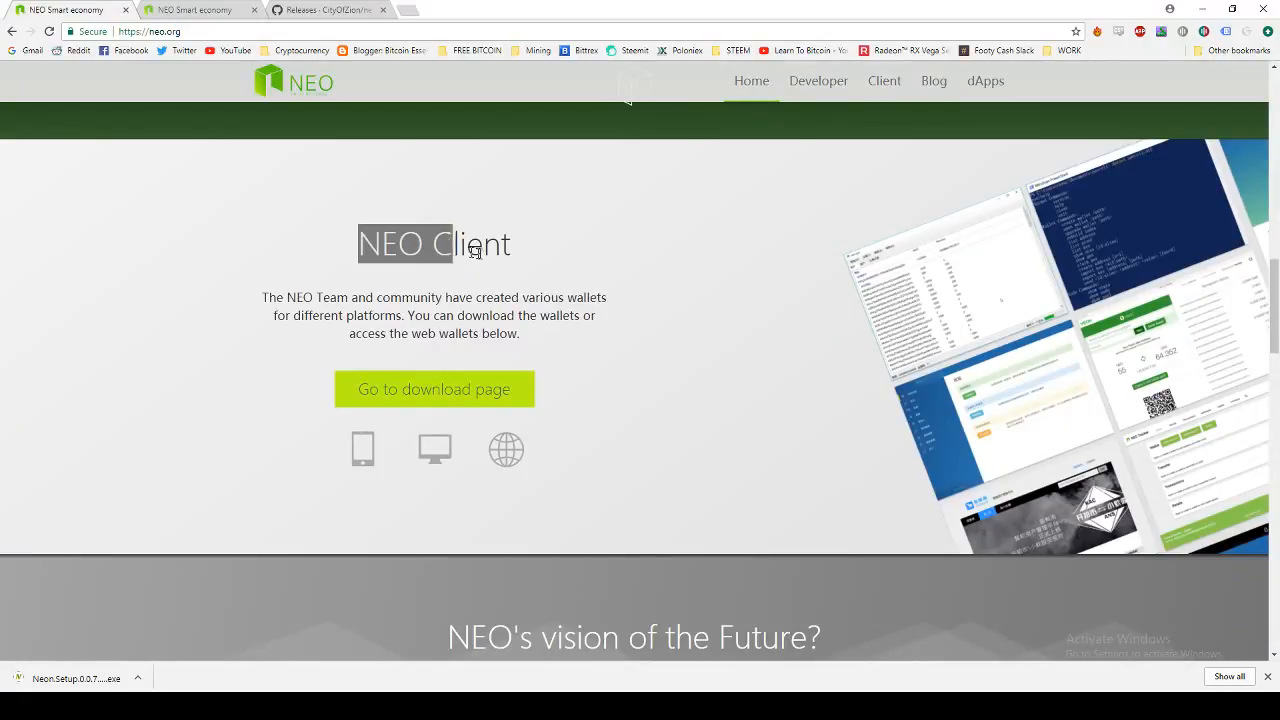
pyautogui.click(630, 276)
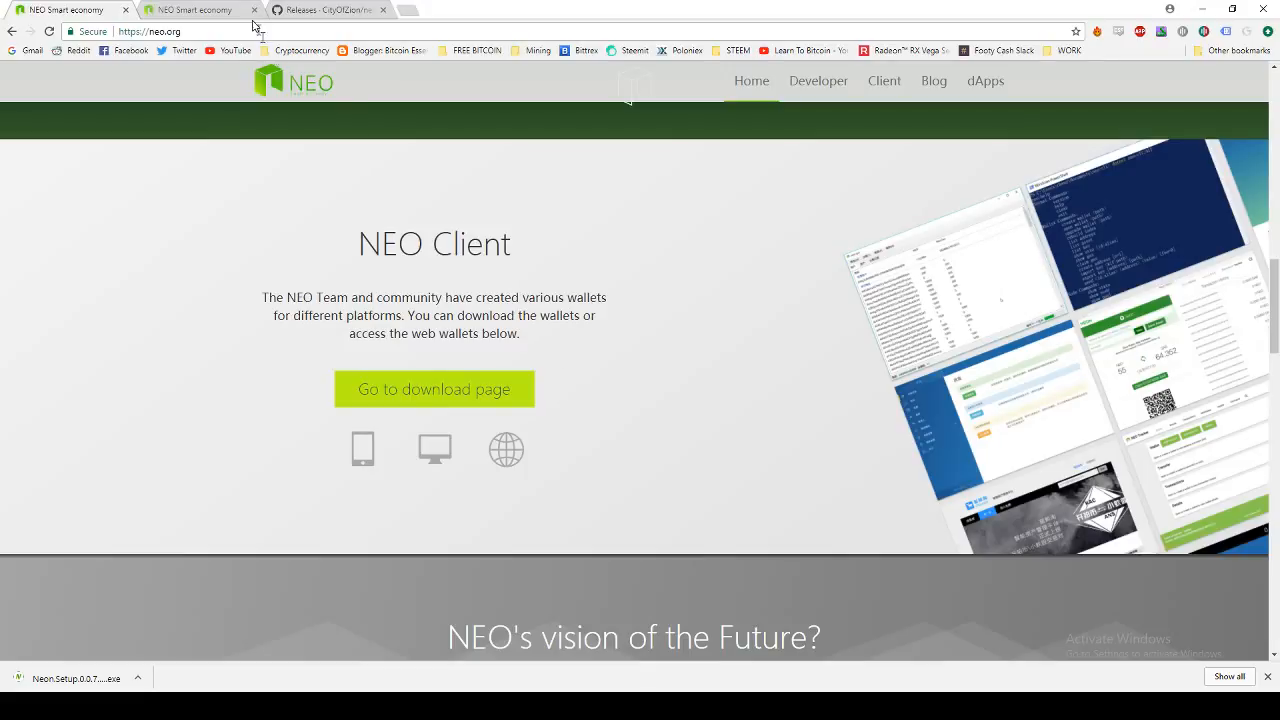
# Step: Switch to the neo.org download page and locate the Neon Wallet desktop card
pyautogui.click(205, 10)
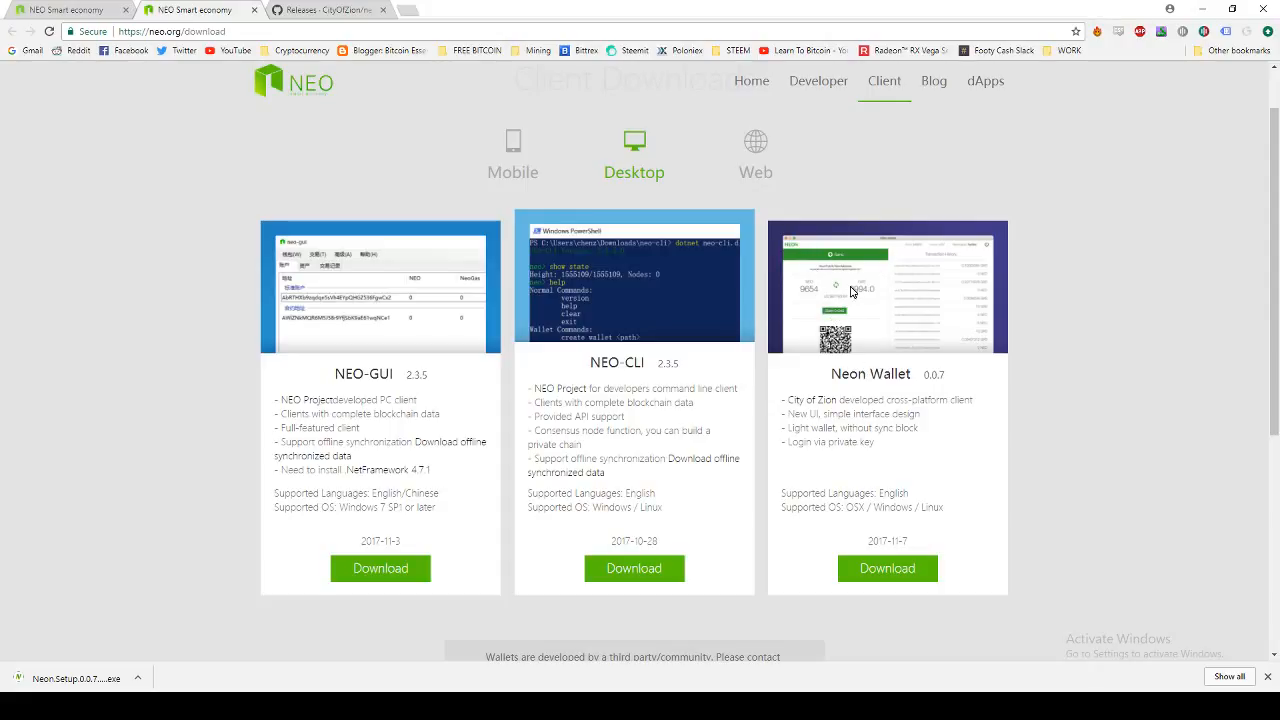
pyautogui.moveTo(830, 370); pyautogui.dragTo(926, 376)
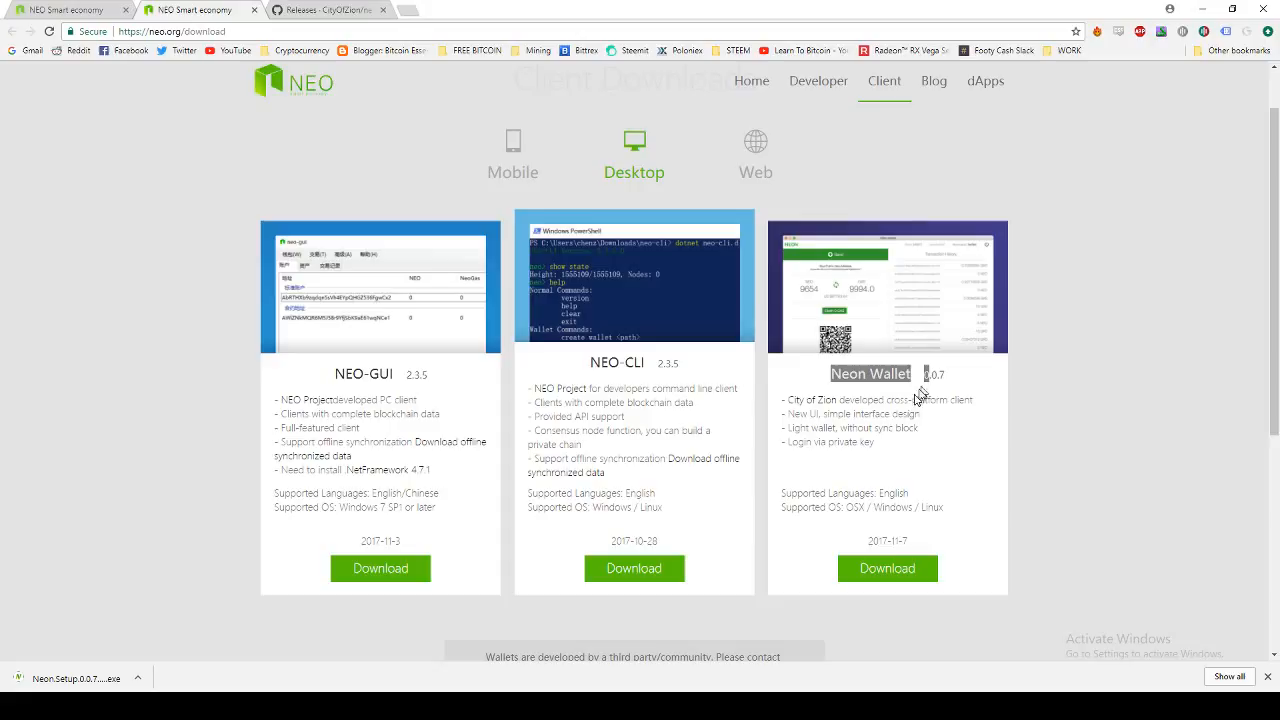
pyautogui.click(890, 376)
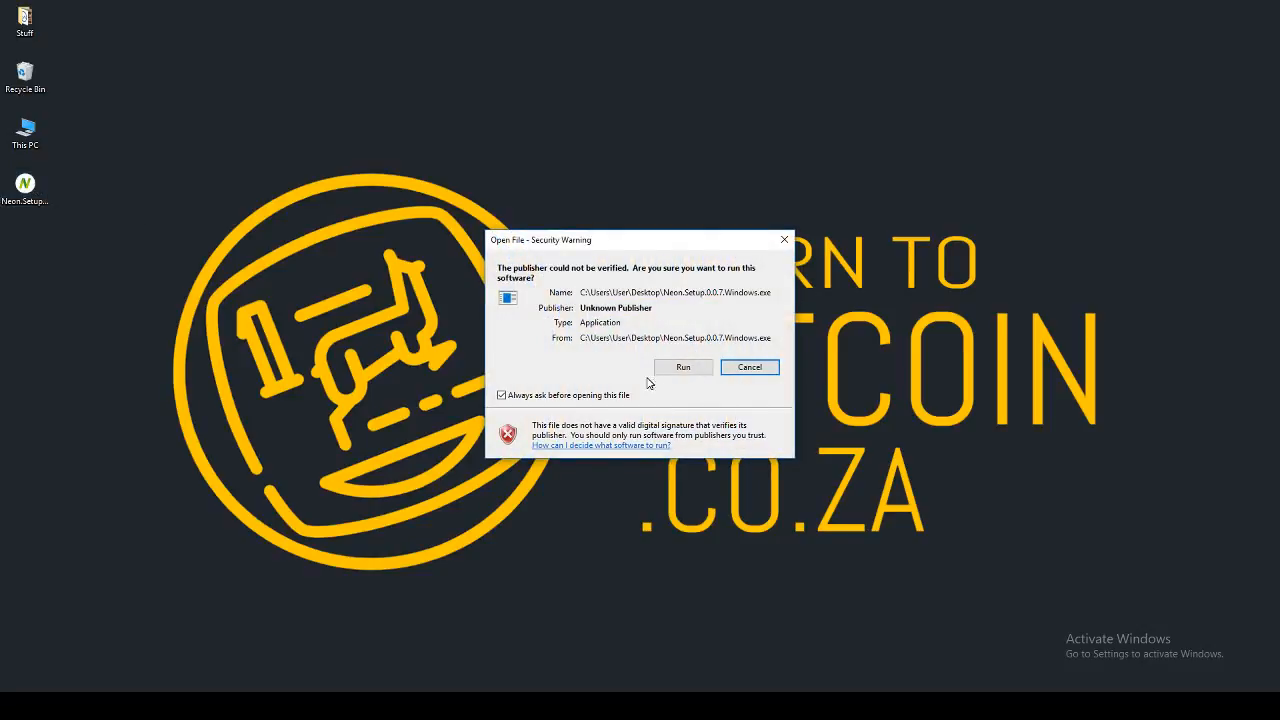
# Step: Allow the Neon setup file to run so Neon Wallet installs and launches
pyautogui.click(681, 368)
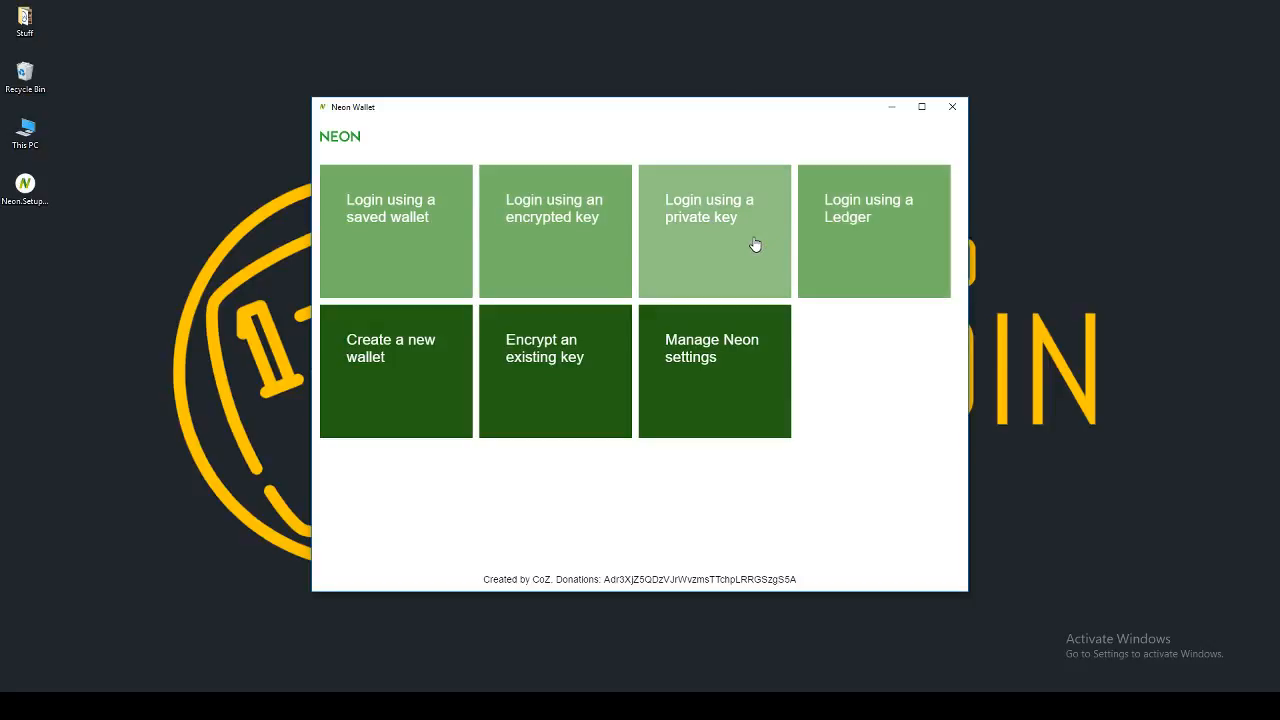
pyautogui.click(385, 364)
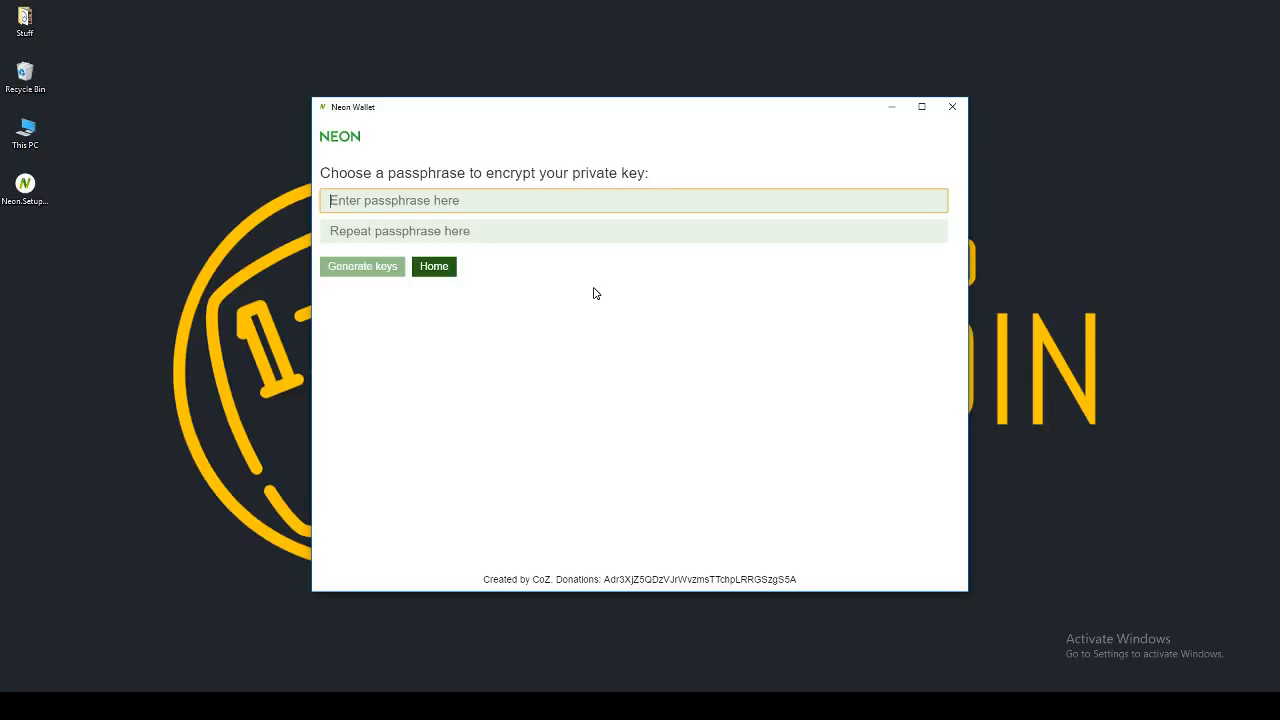
pyautogui.moveTo(566, 174); pyautogui.dragTo(646, 170)
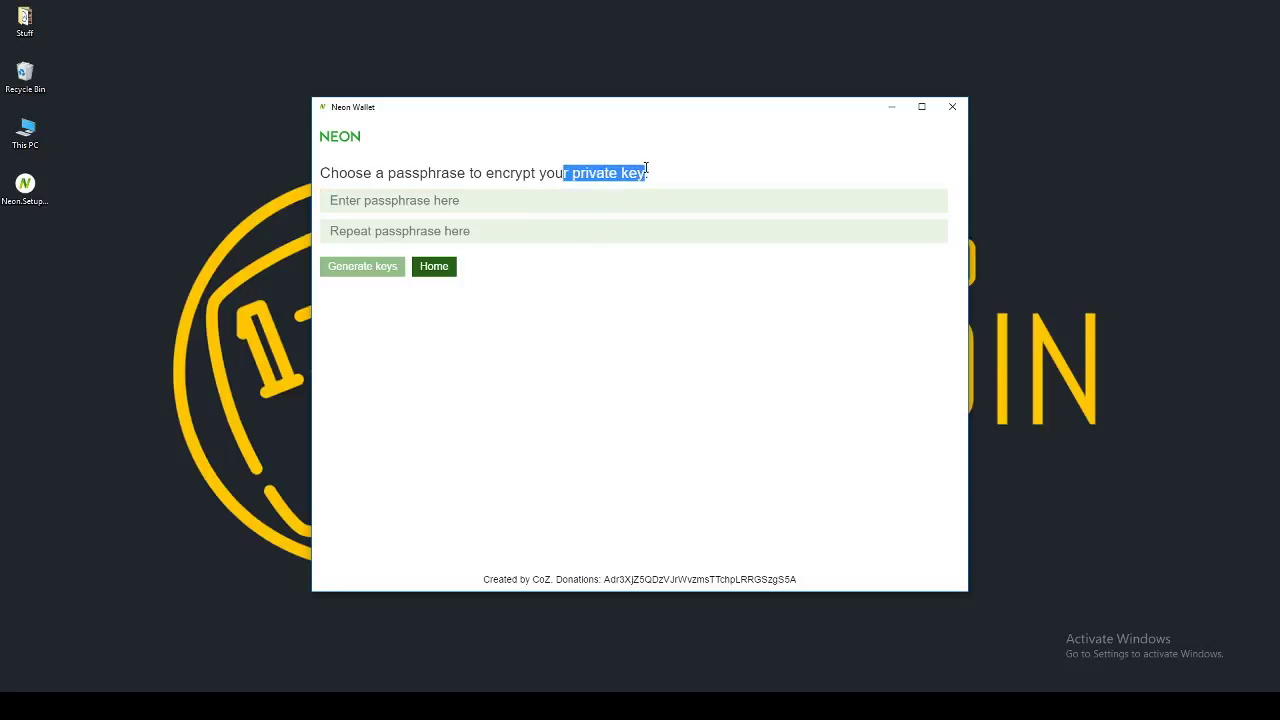
pyautogui.click(484, 200)
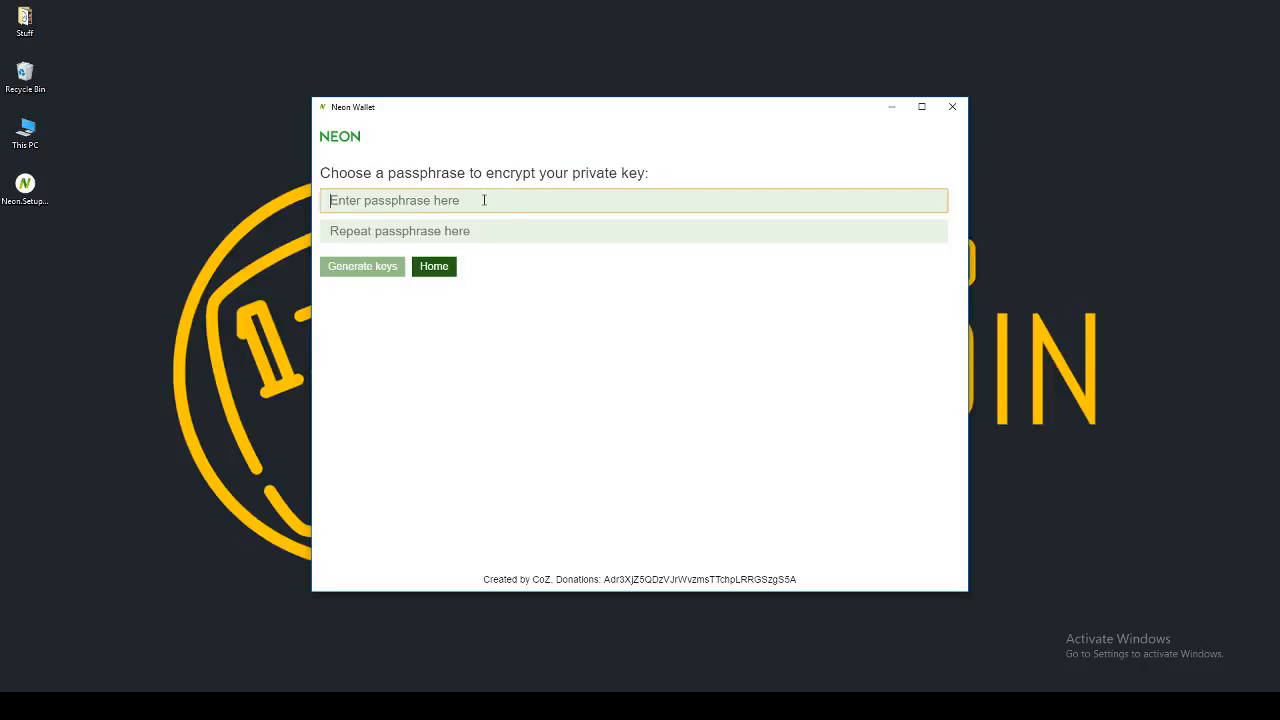
pyautogui.write('test1')
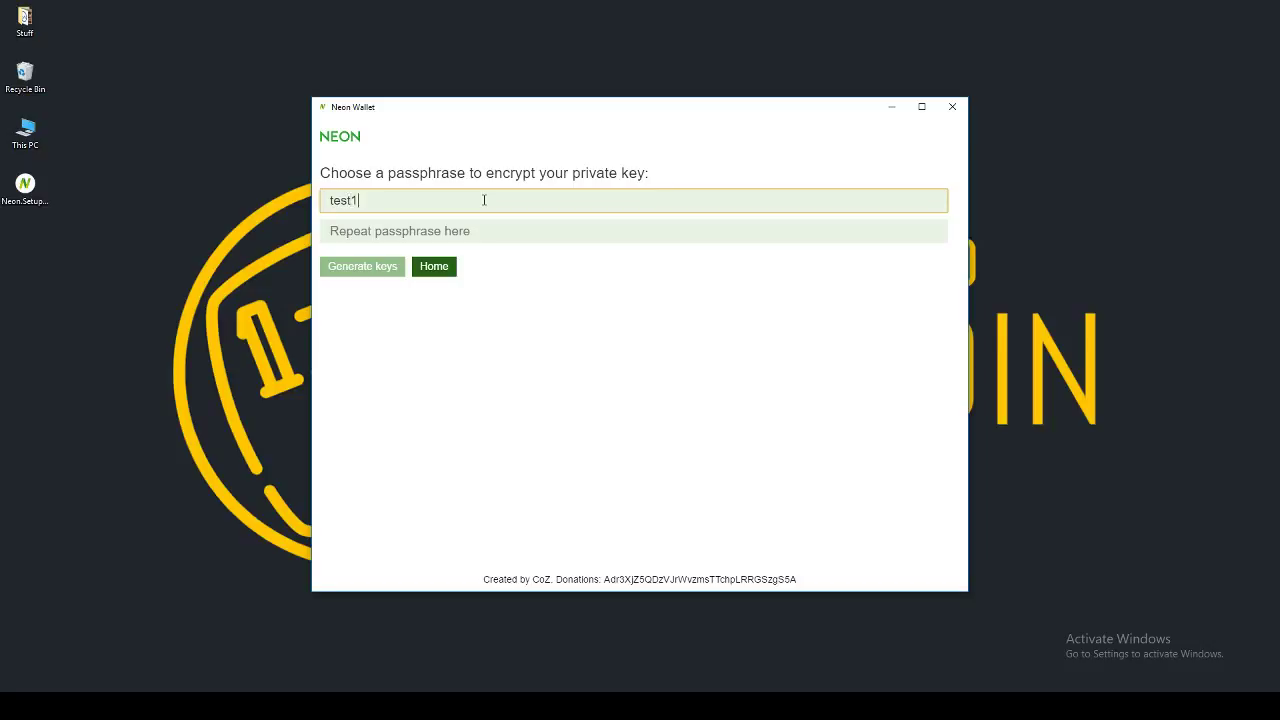
pyautogui.press('Tab')
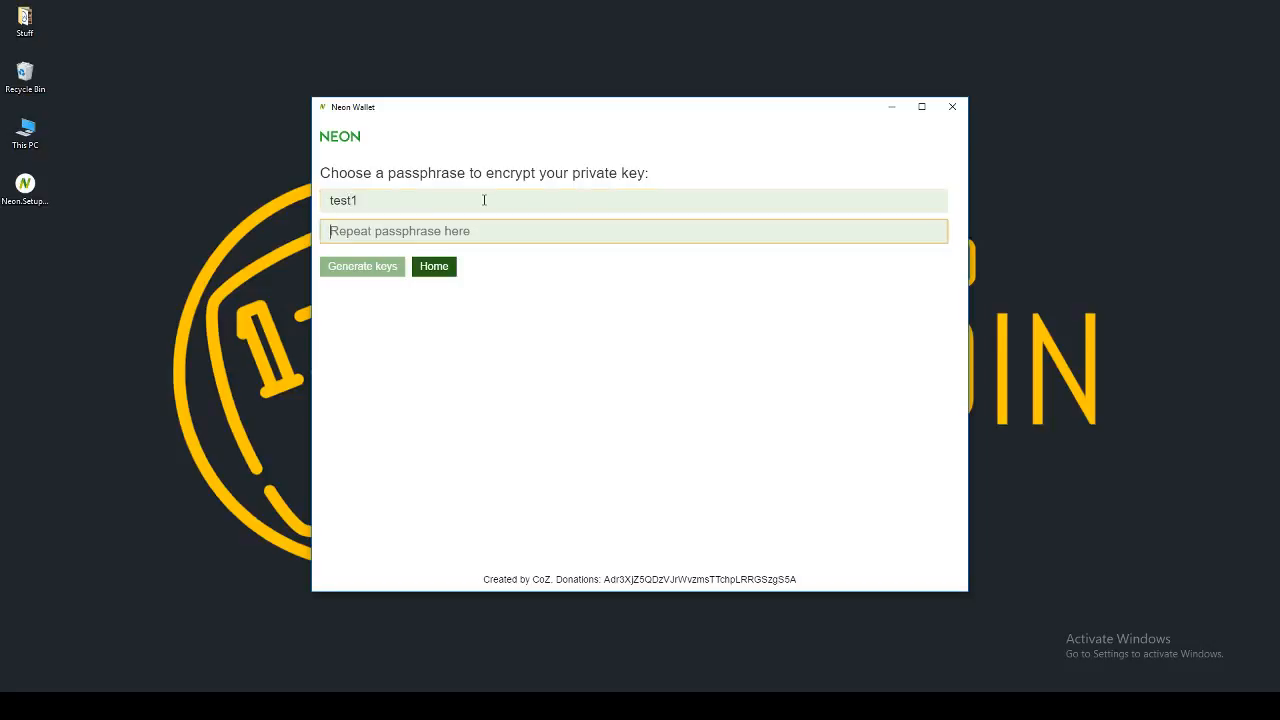
pyautogui.write('tw')
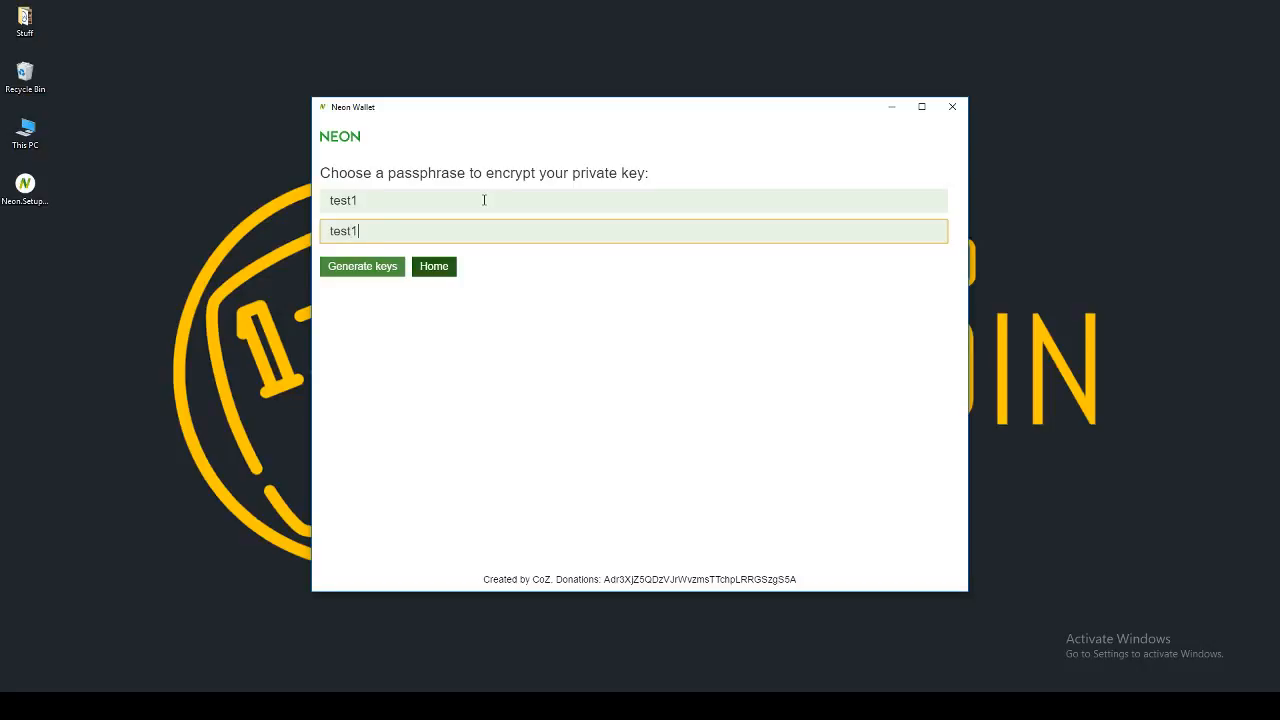
pyautogui.click(378, 272)
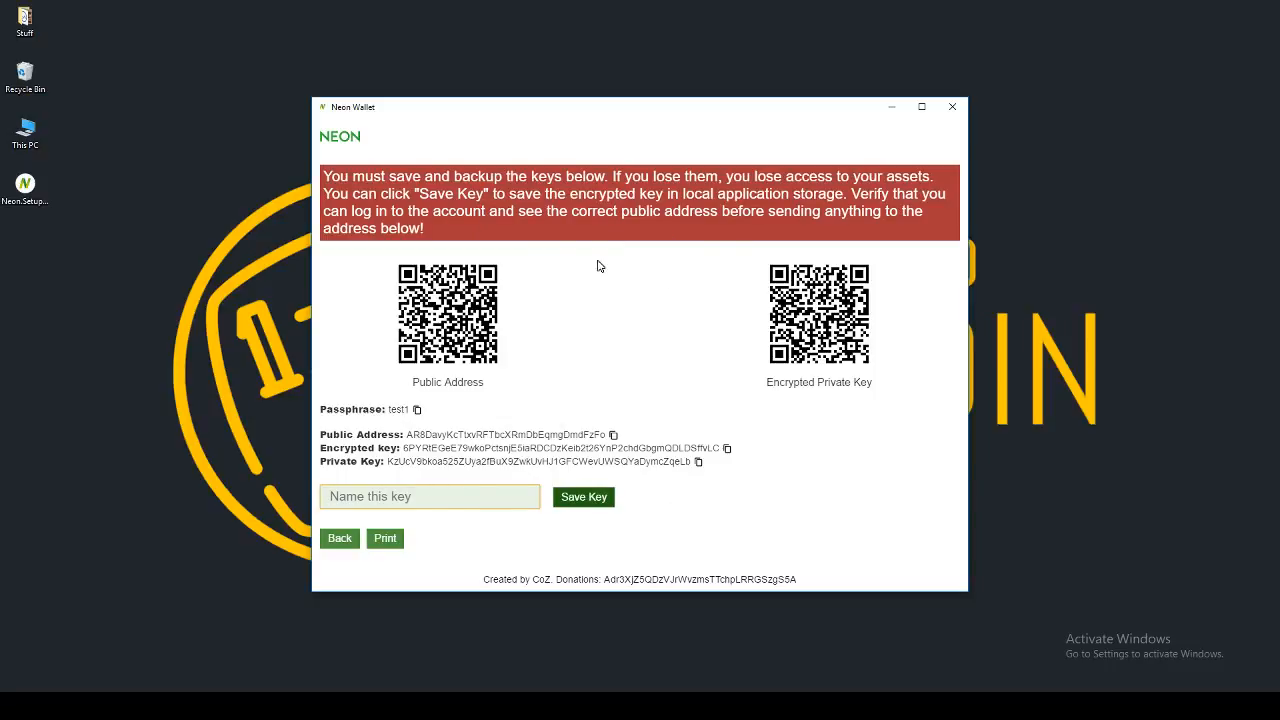
# Step: Save the generated key under the name test and return to the home menu
pyautogui.click(538, 498)
pyautogui.write('test')
pyautogui.click(565, 500)
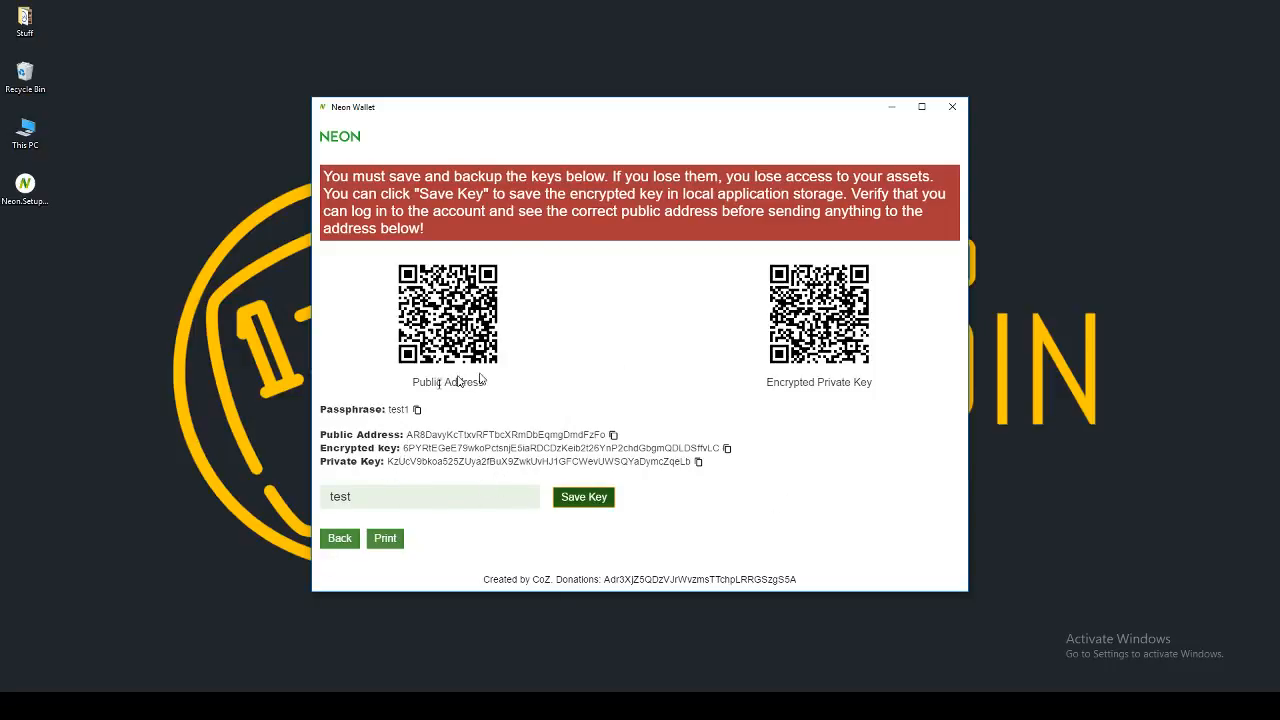
pyautogui.click(340, 540)
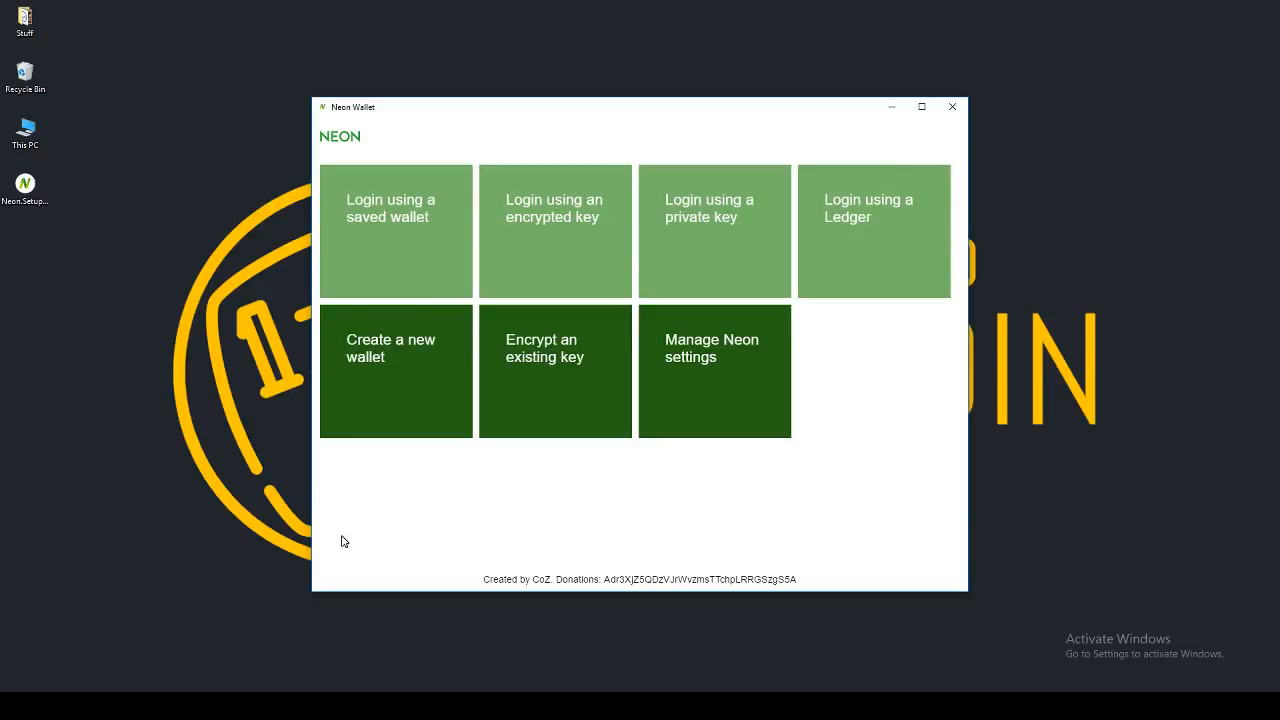
# Step: Log in with the pasted private key to reach the dashboard showing 0 NEO and 0.2723 GAS
pyautogui.click(716, 262)
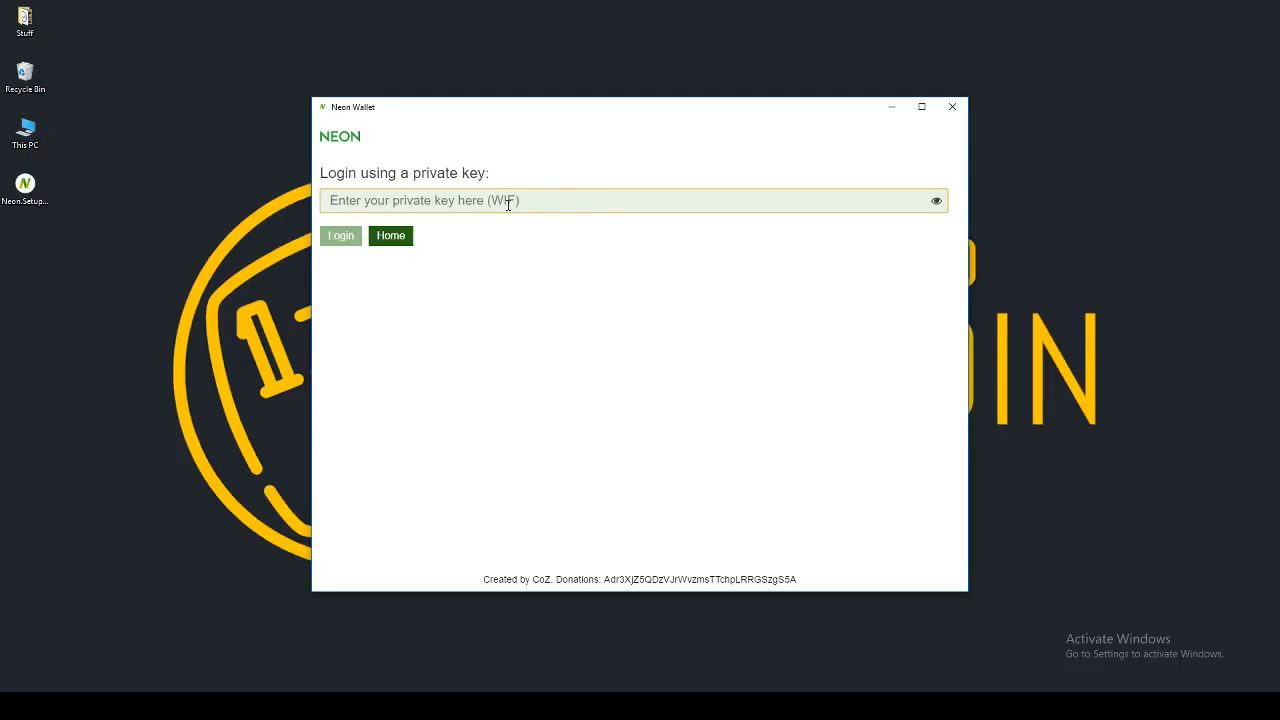
pyautogui.hotkey('ctrl', 'v')
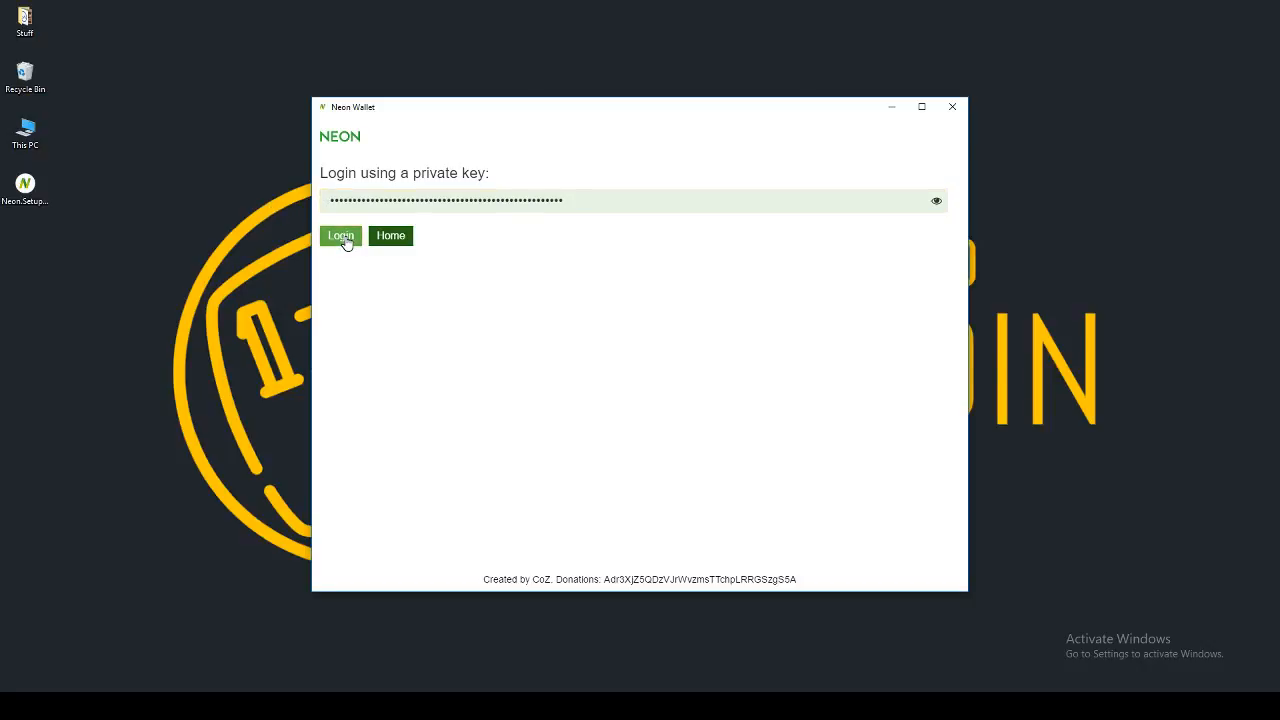
pyautogui.click(341, 236)
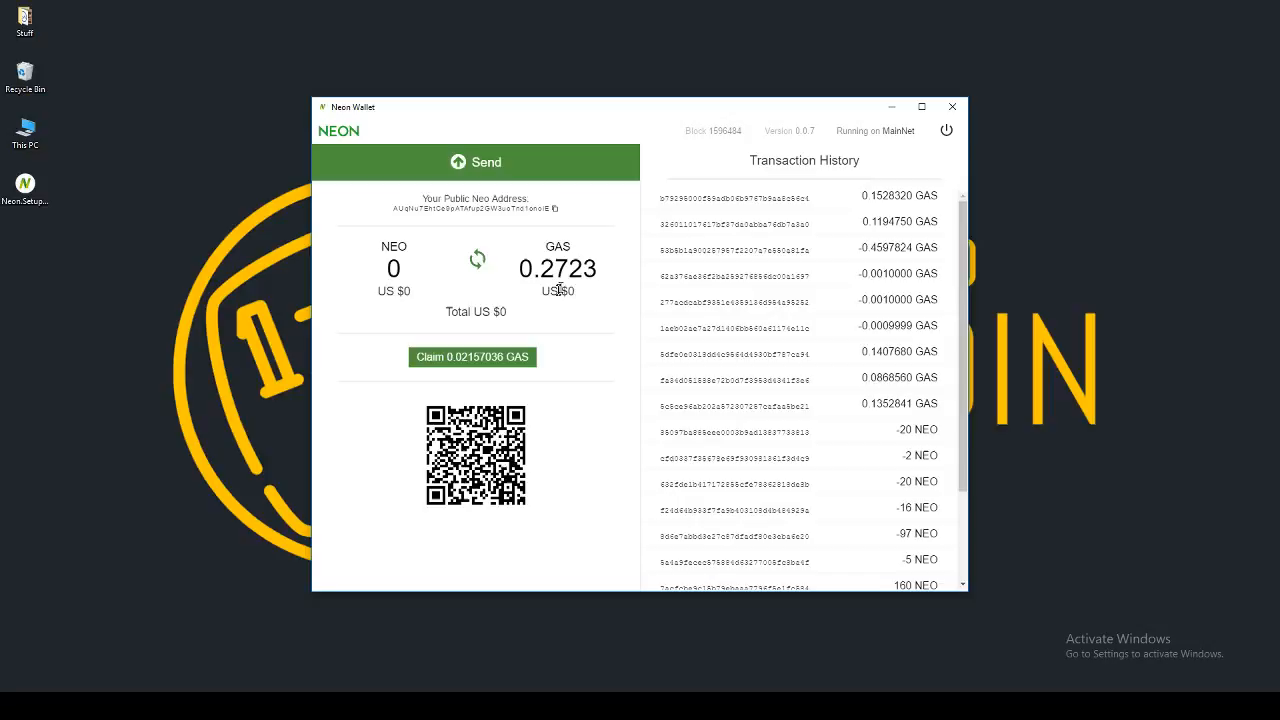
# Step: Claim the pending 0.02157036 GAS, raising the GAS balance to 0.2938
pyautogui.moveTo(557, 268)
pyautogui.moveTo(520, 268); pyautogui.dragTo(605, 268)
pyautogui.moveTo(392, 209); pyautogui.dragTo(547, 209)
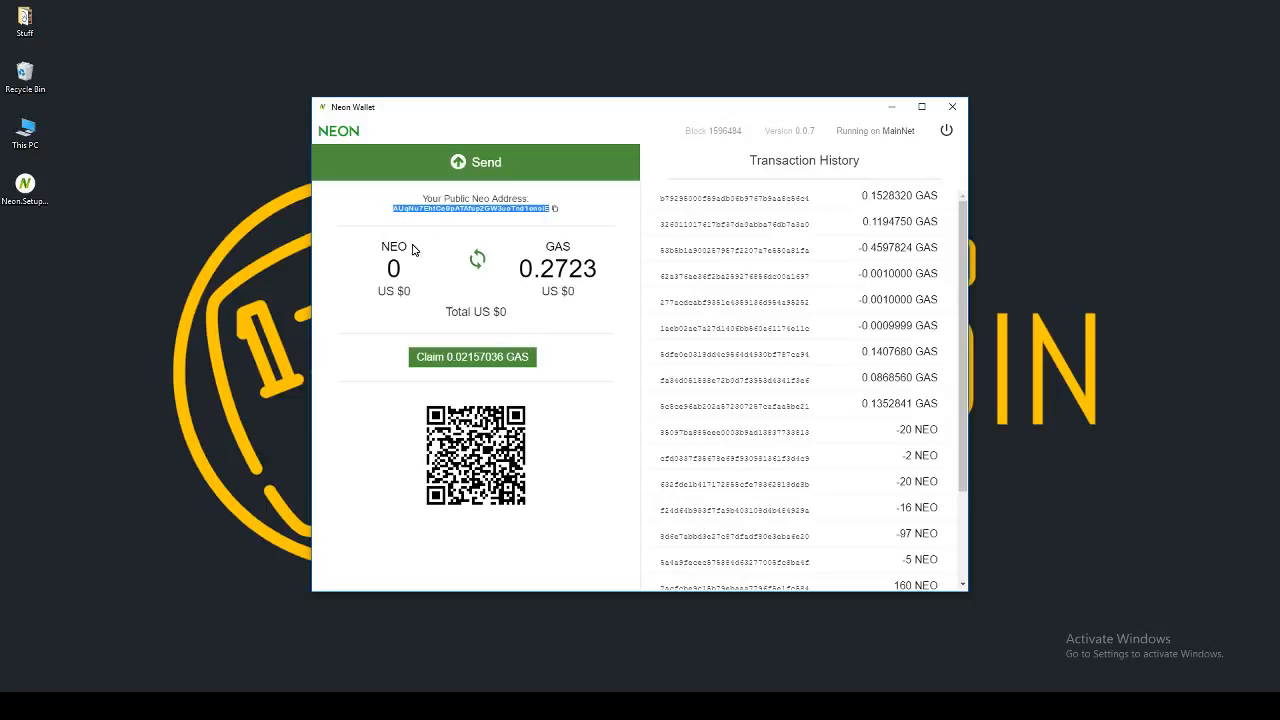
pyautogui.click(479, 360)
pyautogui.moveTo(836, 108); pyautogui.dragTo(588, 128)
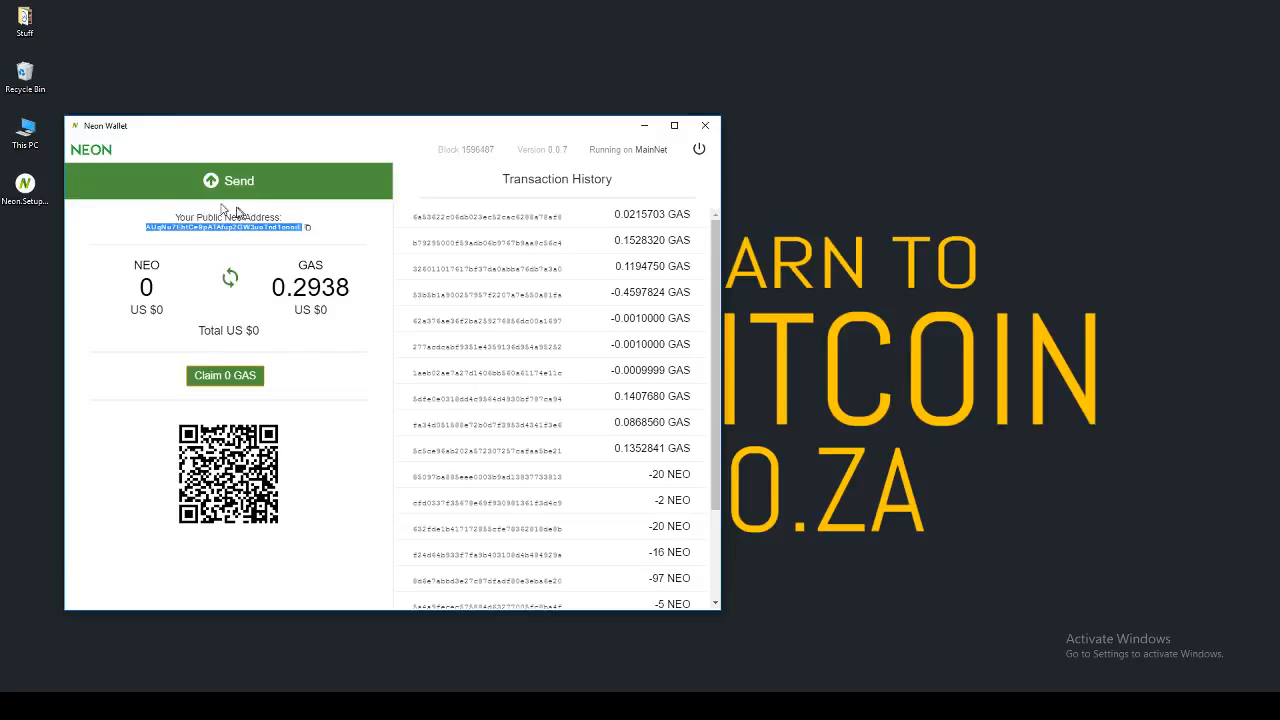
pyautogui.click(128, 233)
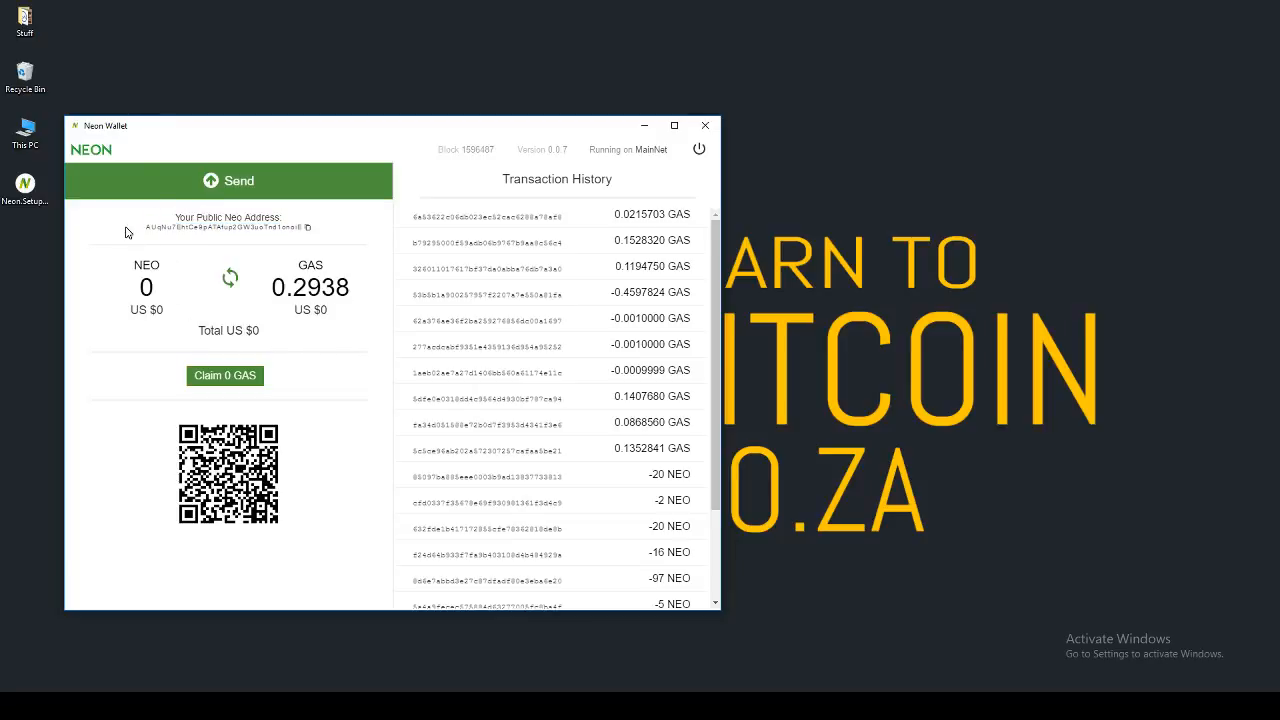
pyautogui.moveTo(146, 227); pyautogui.dragTo(297, 230)
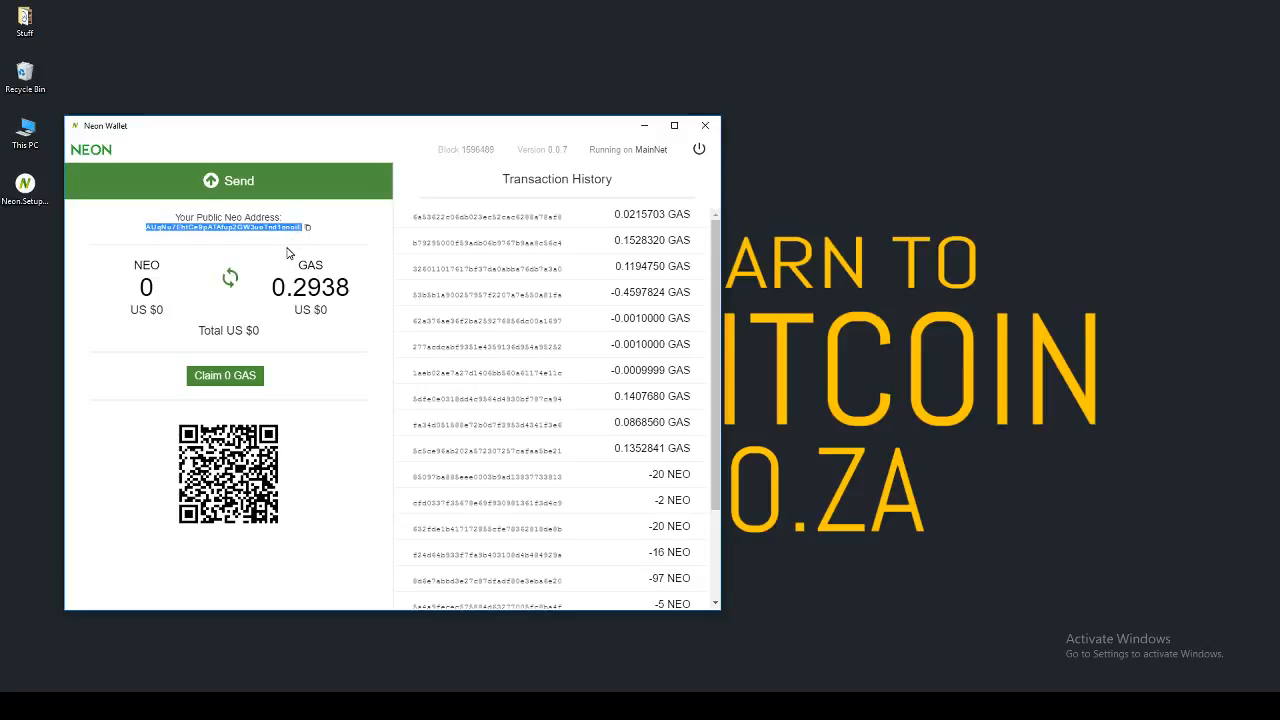
pyautogui.moveTo(566, 133)
pyautogui.mouseDown()
pyautogui.moveTo(543, 151)
pyautogui.moveTo(566, 149)
pyautogui.mouseUp()
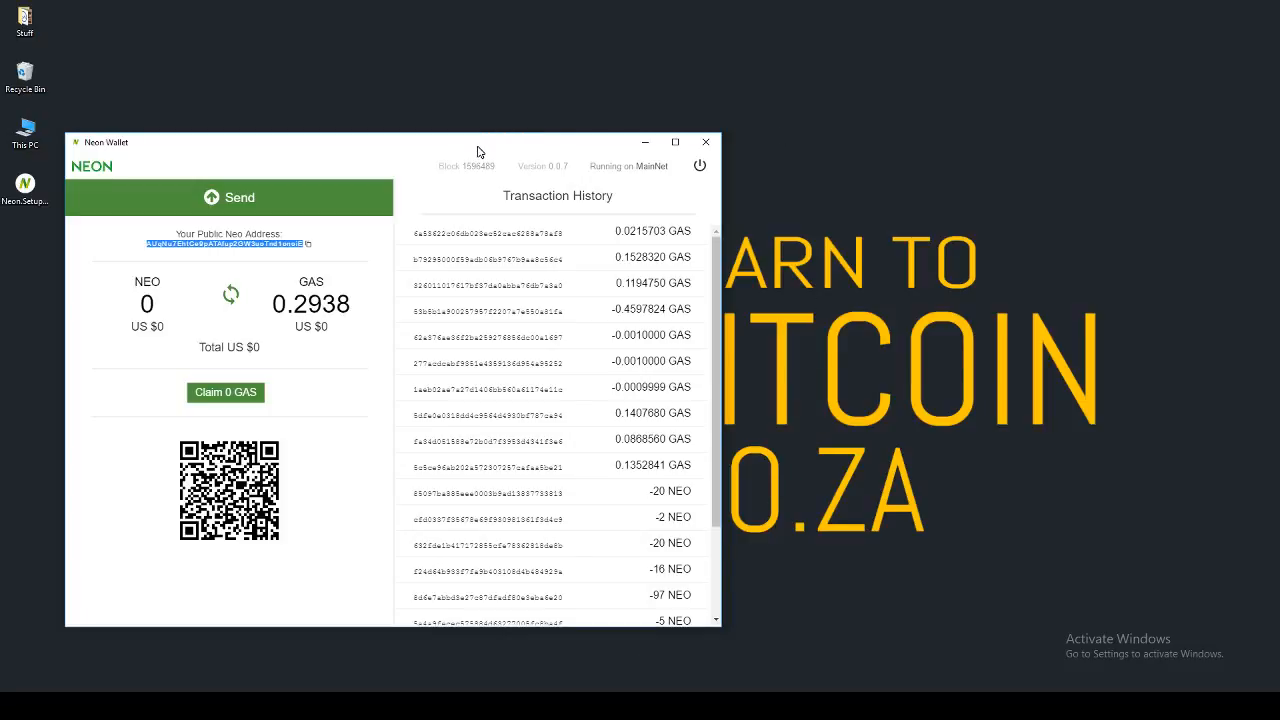
pyautogui.moveTo(452, 150)
pyautogui.mouseDown()
pyautogui.moveTo(938, 151)
pyautogui.moveTo(961, 138)
pyautogui.mouseUp()
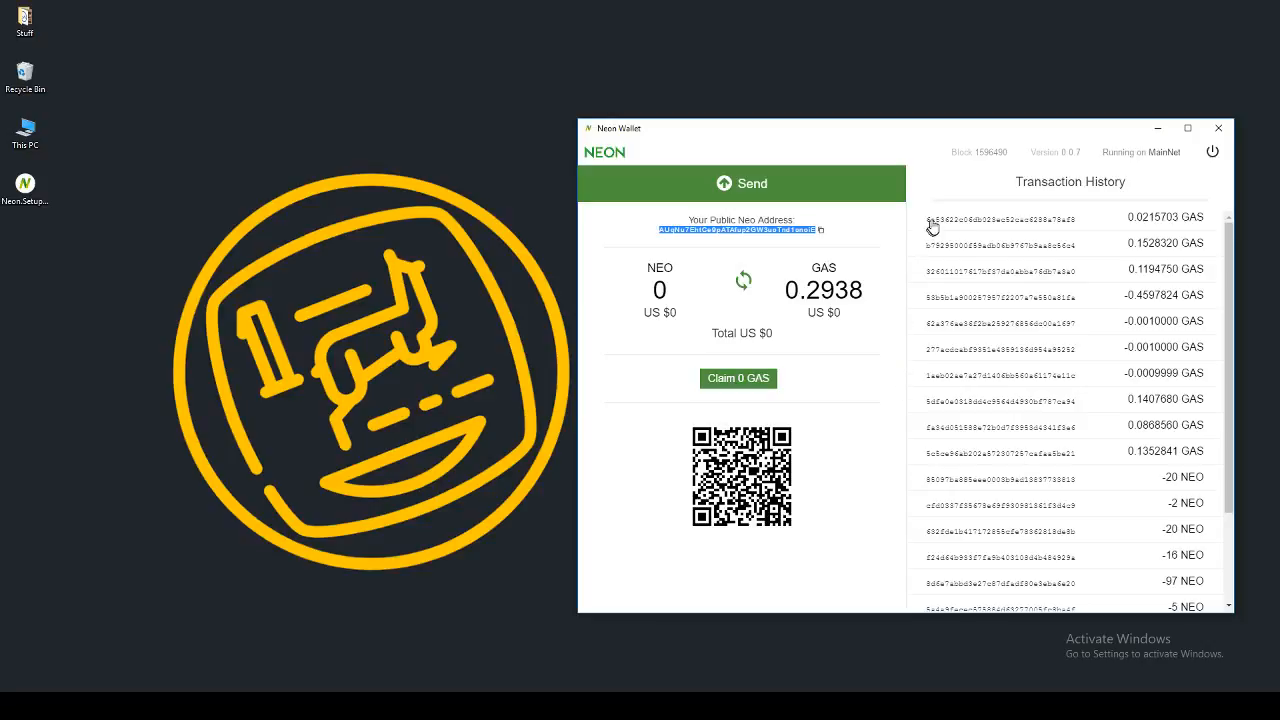
pyautogui.moveTo(895, 137); pyautogui.dragTo(898, 131)
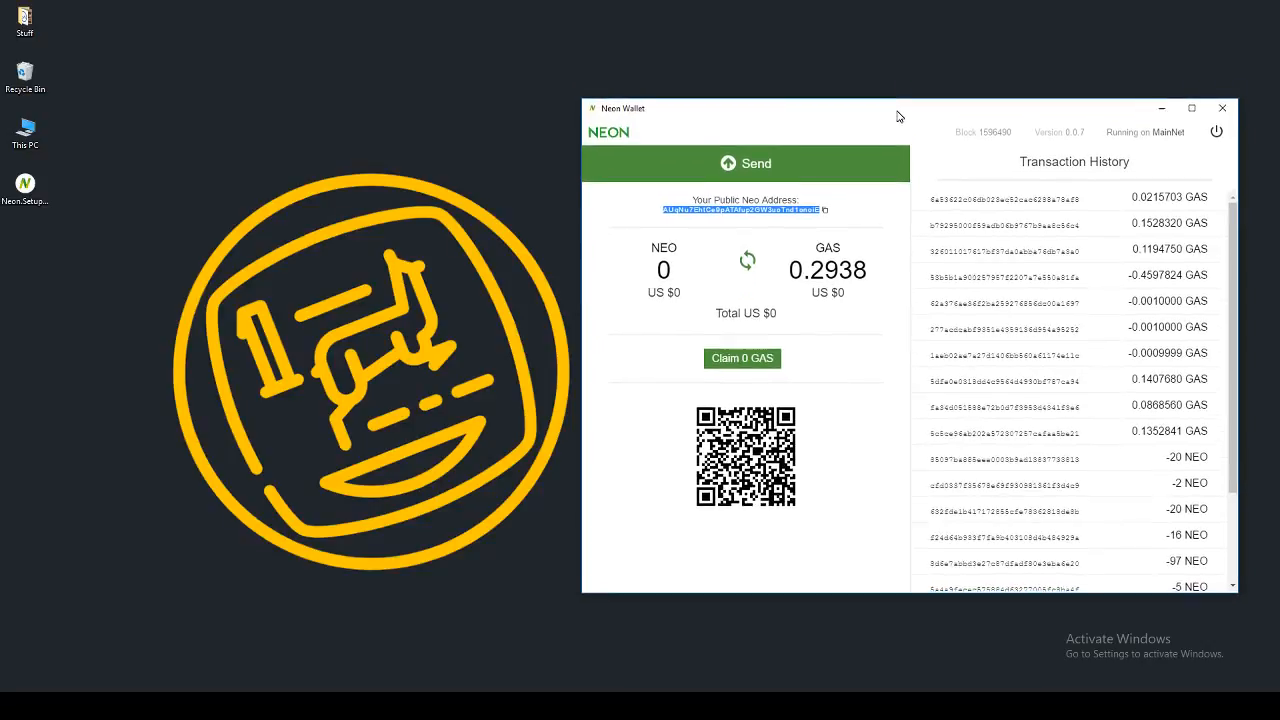